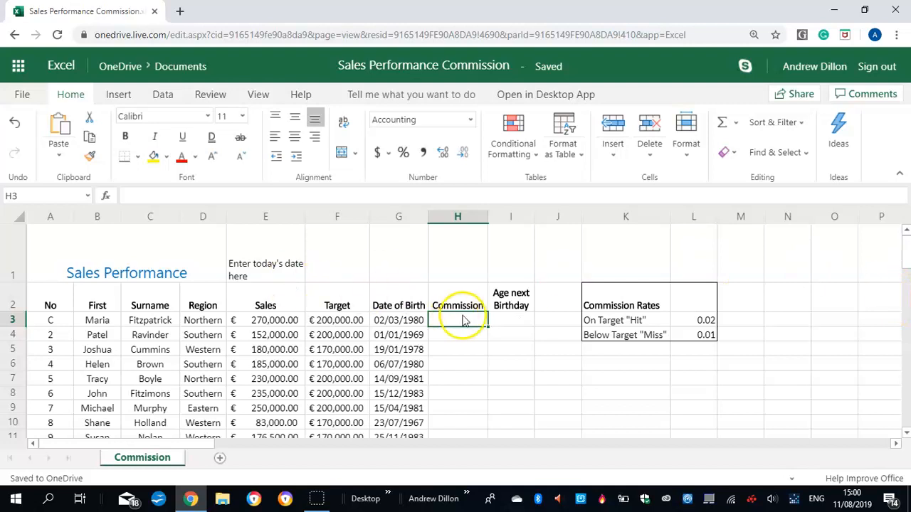
Clear the leftover age formula from cell I14 below the Age next Birthday heading.
mouse_move(907, 246)
left_mouse_down()
mouse_move(907, 281)
mouse_move(907, 238)
left_mouse_up()
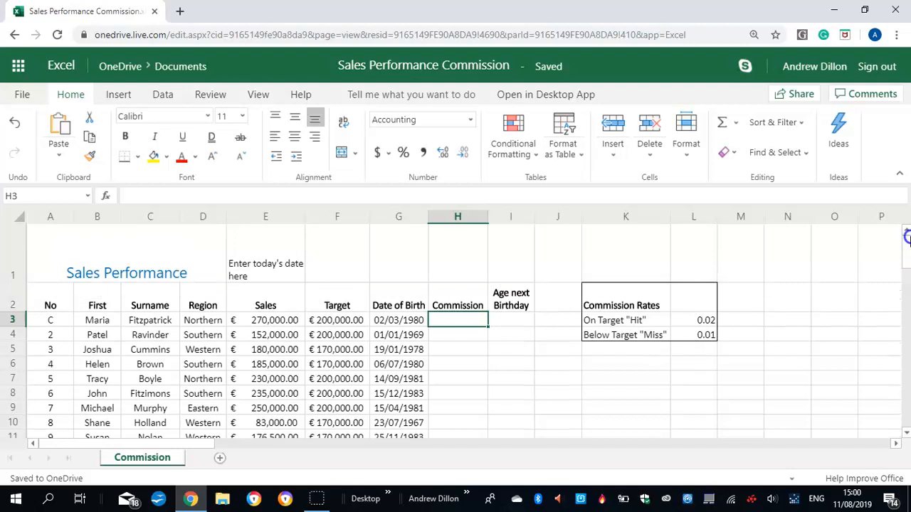
left_click_drag(906, 263, 908, 266)
left_click(509, 374)
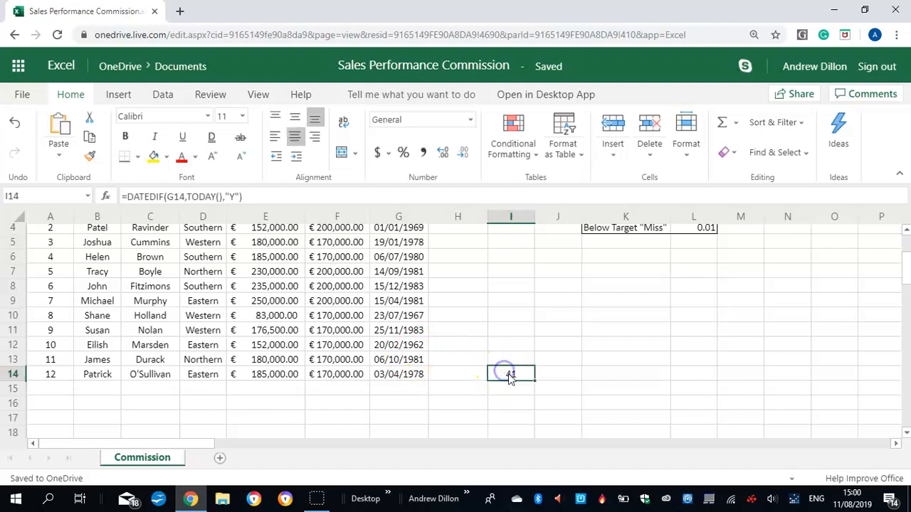
key("Delete")
left_click_drag(906, 267, 904, 252)
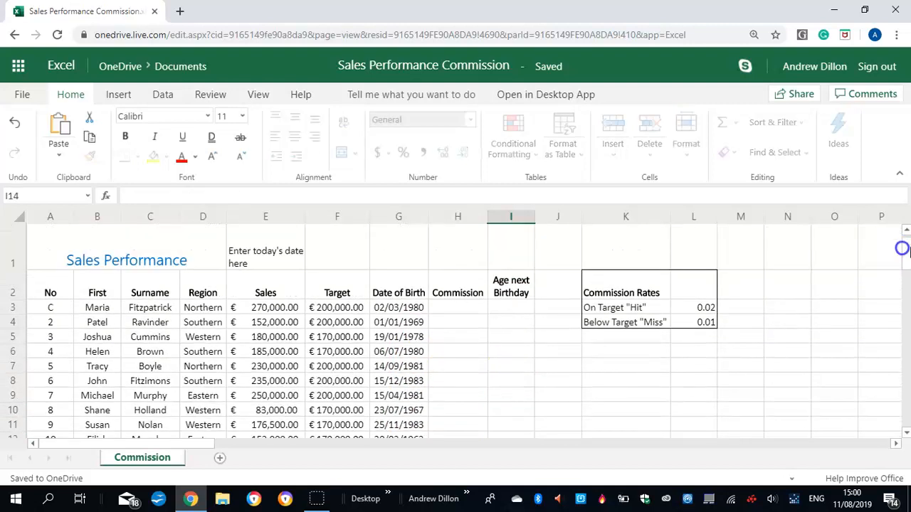
Enter the commission formula =IF(E3>F3,$L$3*E3,$L$4*E3) in cell H3.
left_click(445, 307)
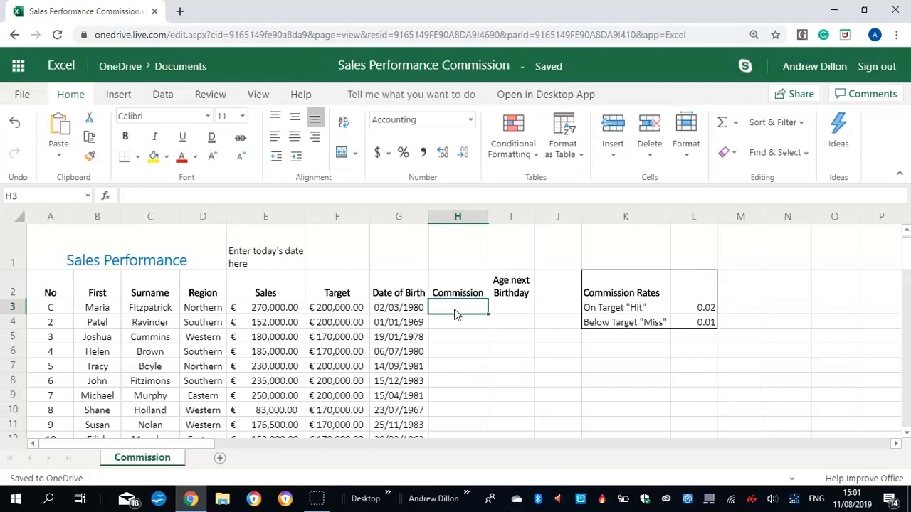
type("=if")
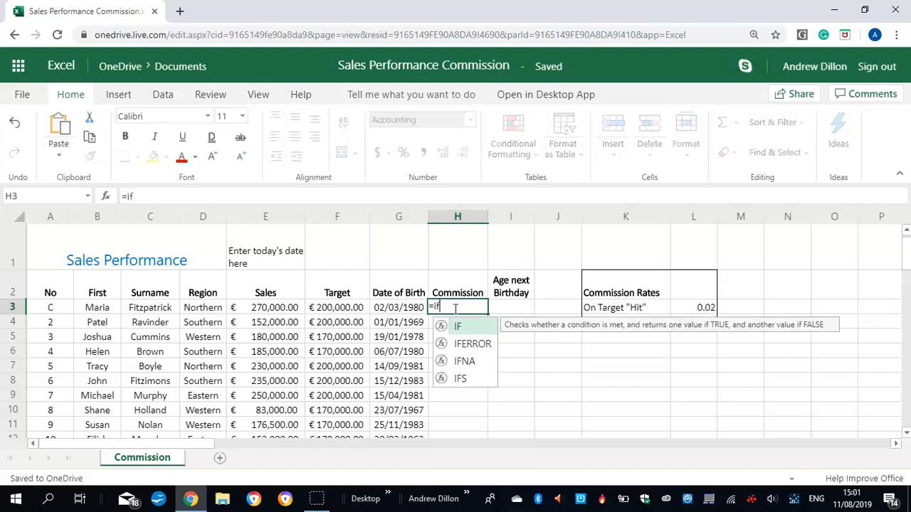
type("(")
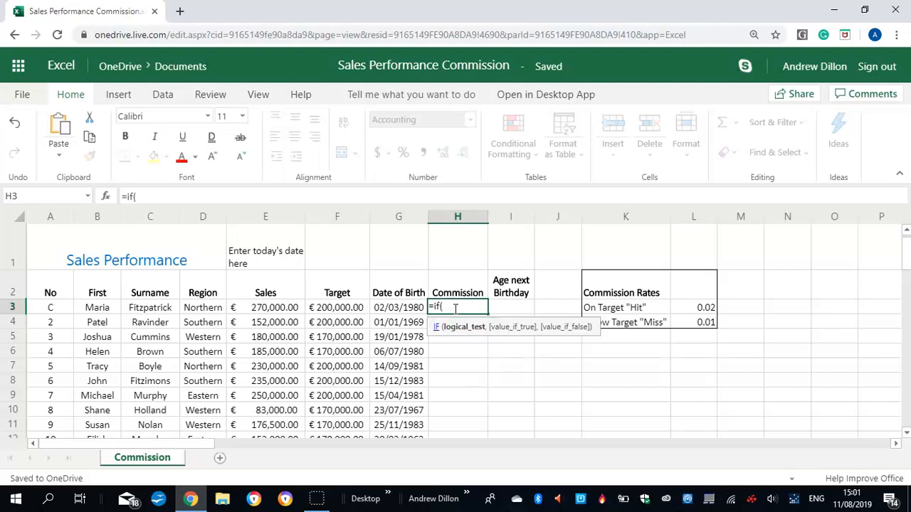
type("e3")
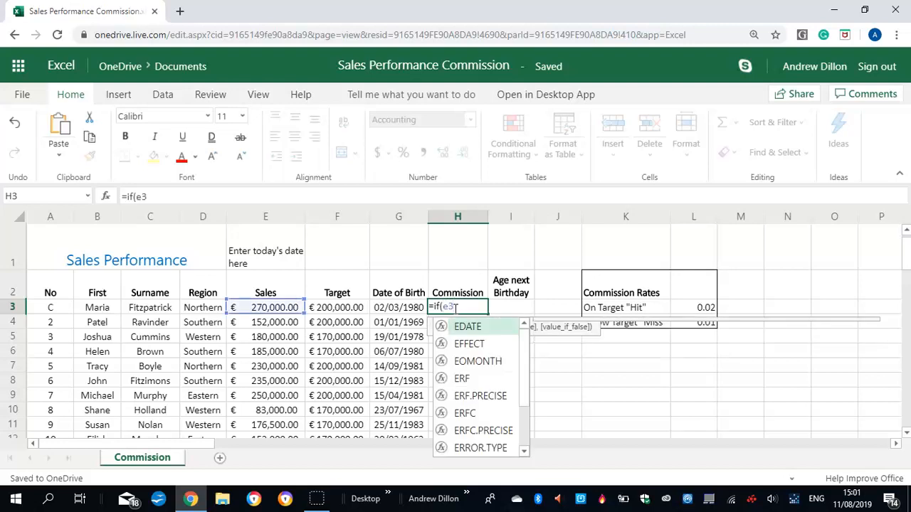
type(">f3")
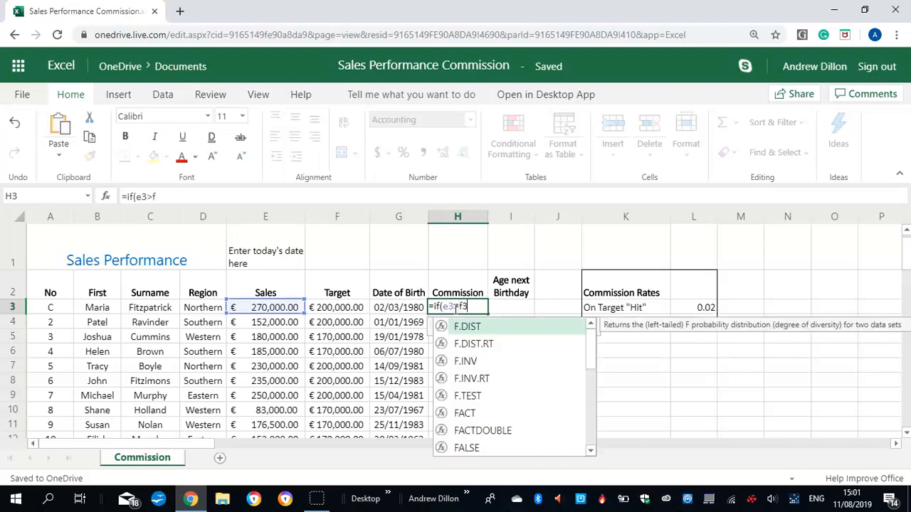
type(",$l$")
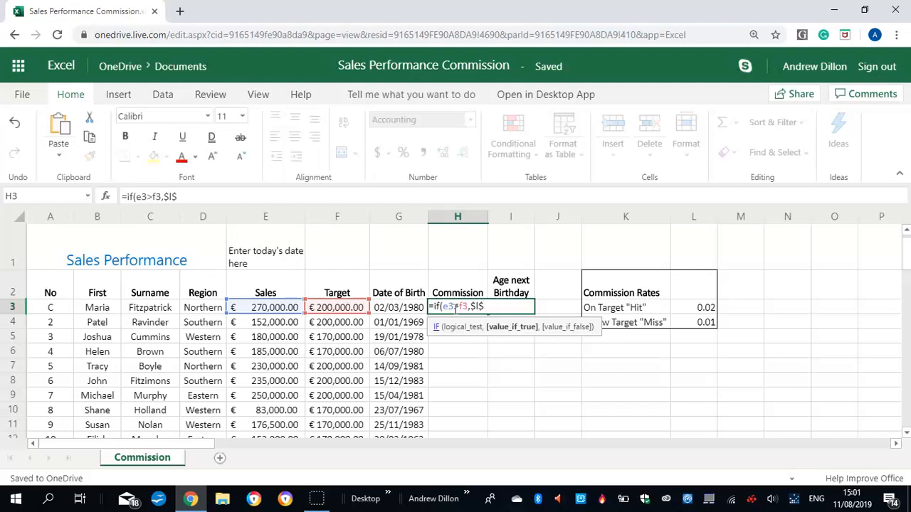
type("3")
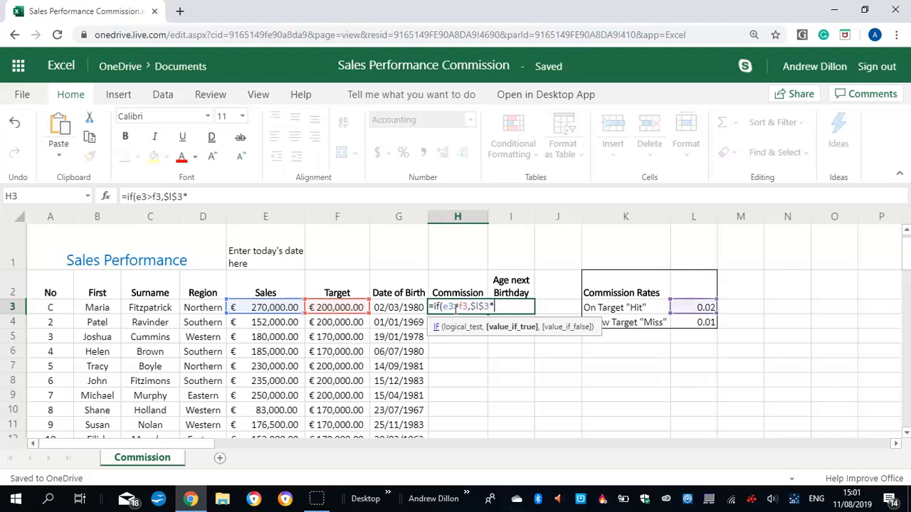
type("*e3")
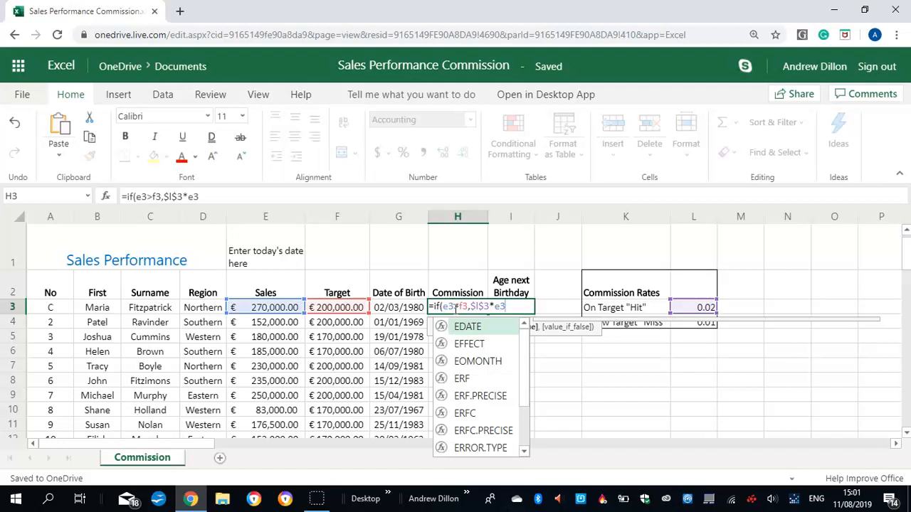
type(",$l$")
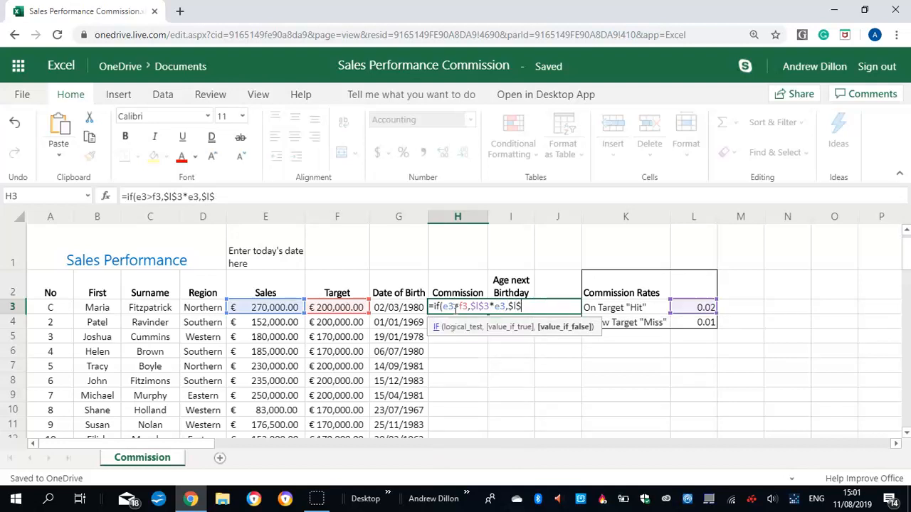
type("4")
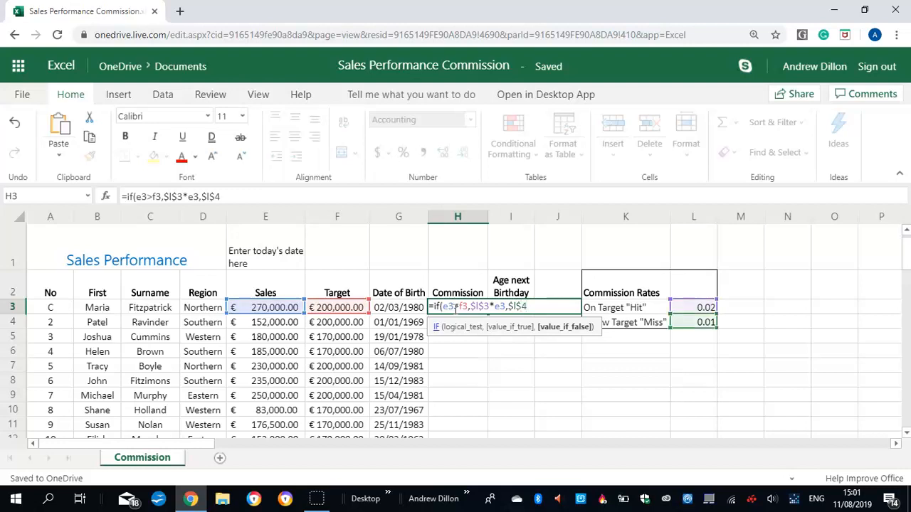
type("*e3)")
key("Return")
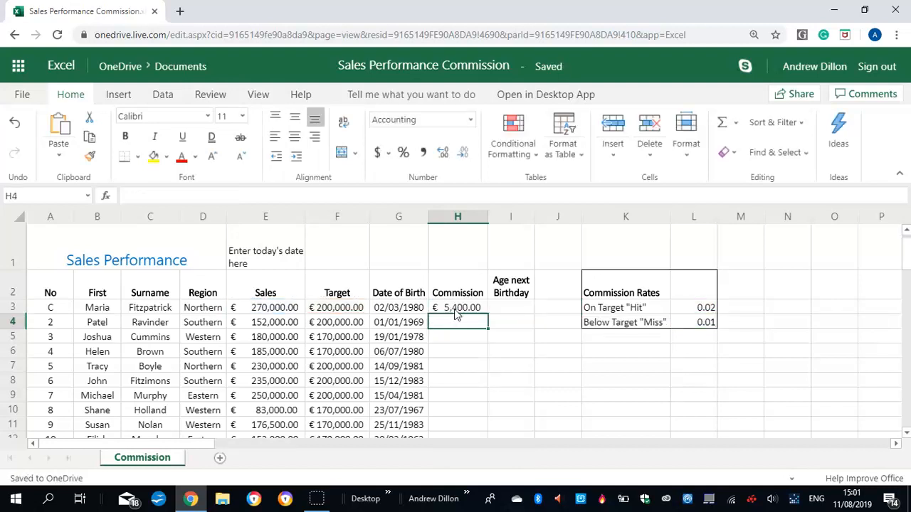
Fill the commission formula from H3 down through H14.
left_click(463, 306)
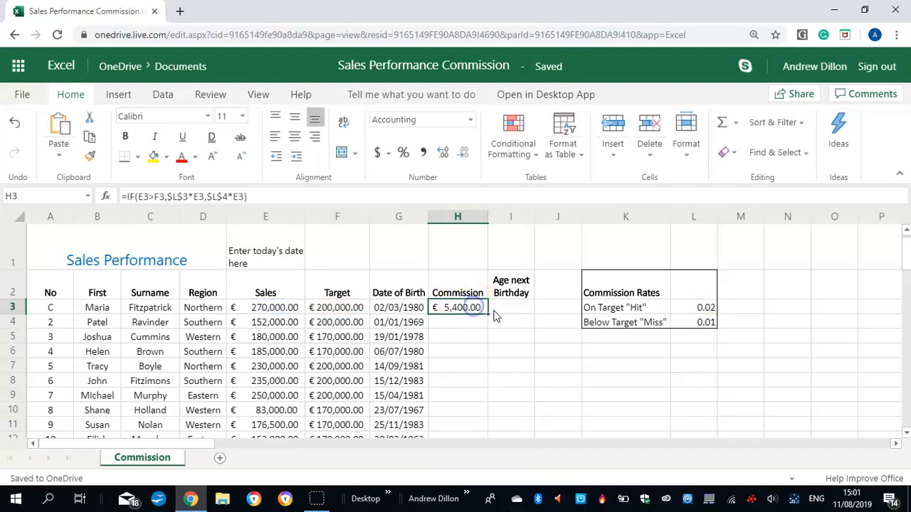
left_click_drag(488, 315, 470, 329)
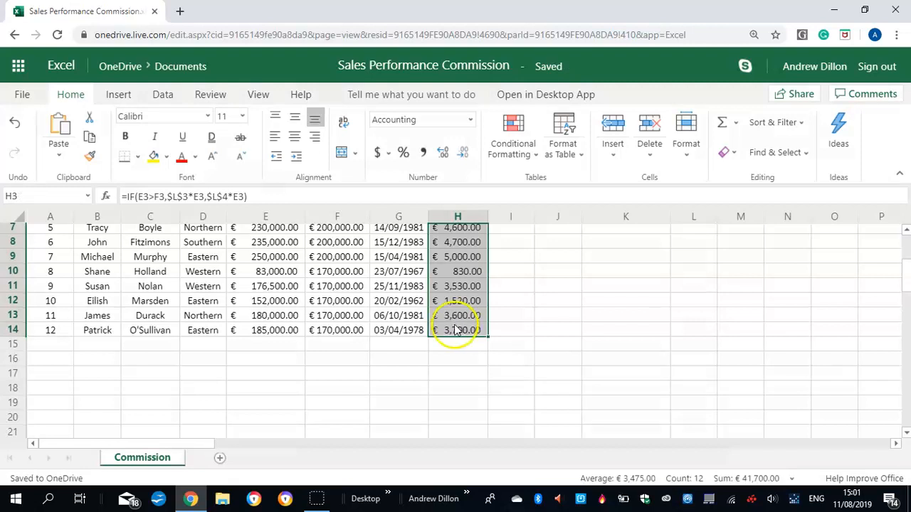
scroll(906, 277, "up", 2)
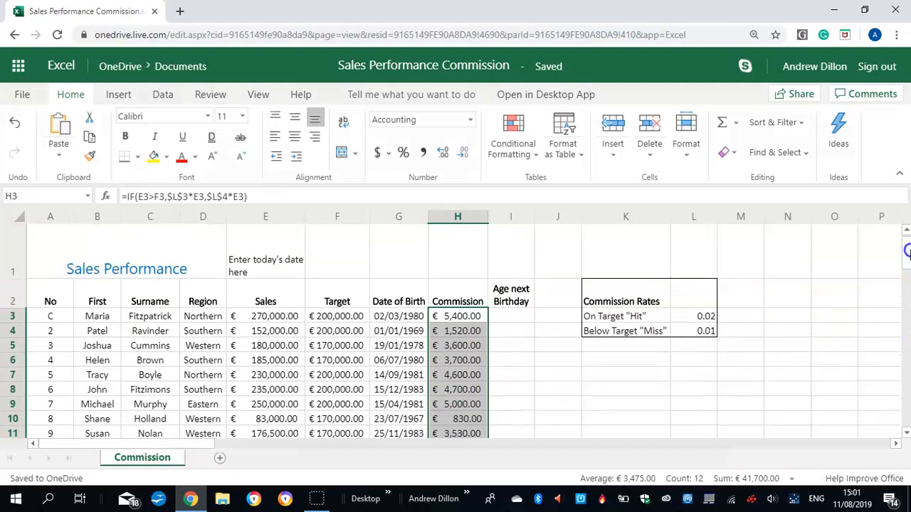
Enter the age formula =DATEDIF(G3,TODAY(),"Y") in cell I3.
left_click(504, 319)
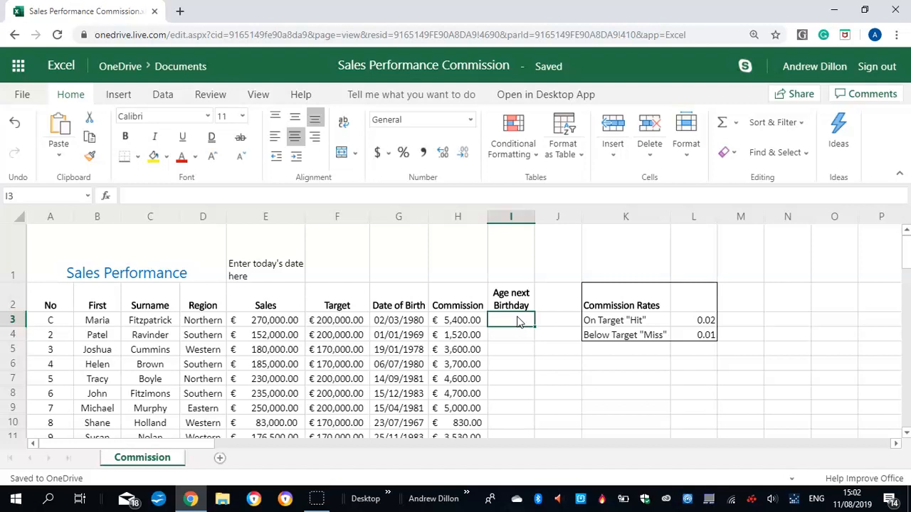
type("=DATEDIF")
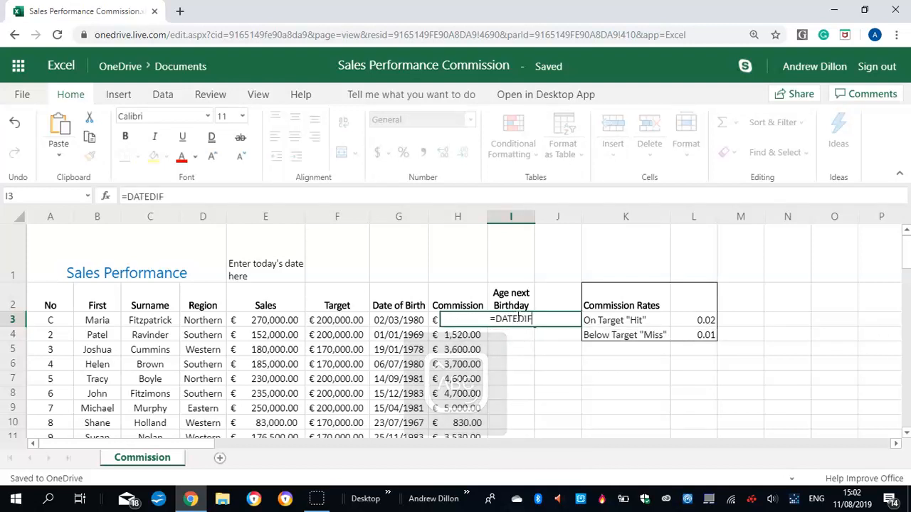
type("(")
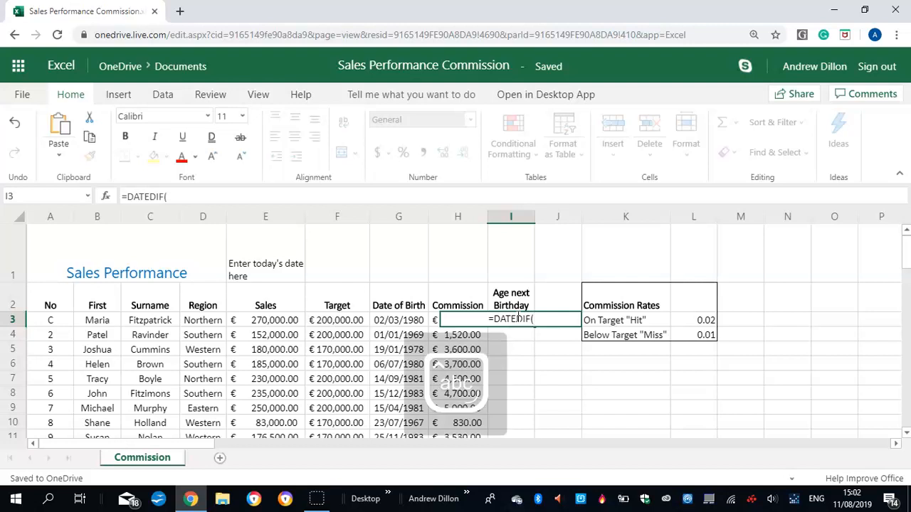
type("g3")
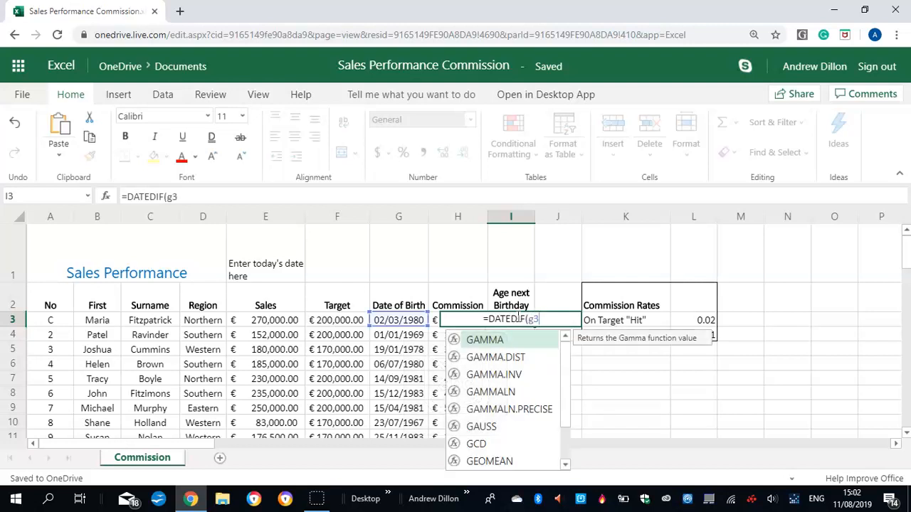
type(",TODAY(")
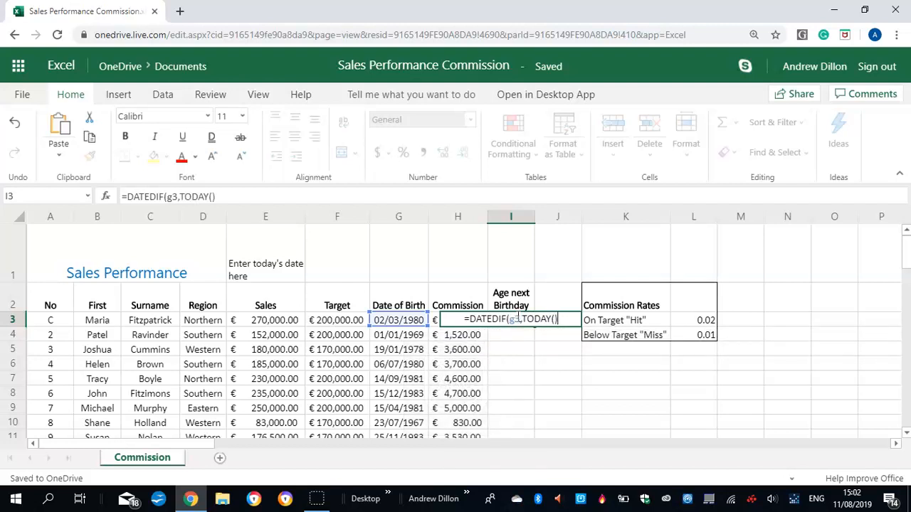
type("),\"Y\"")
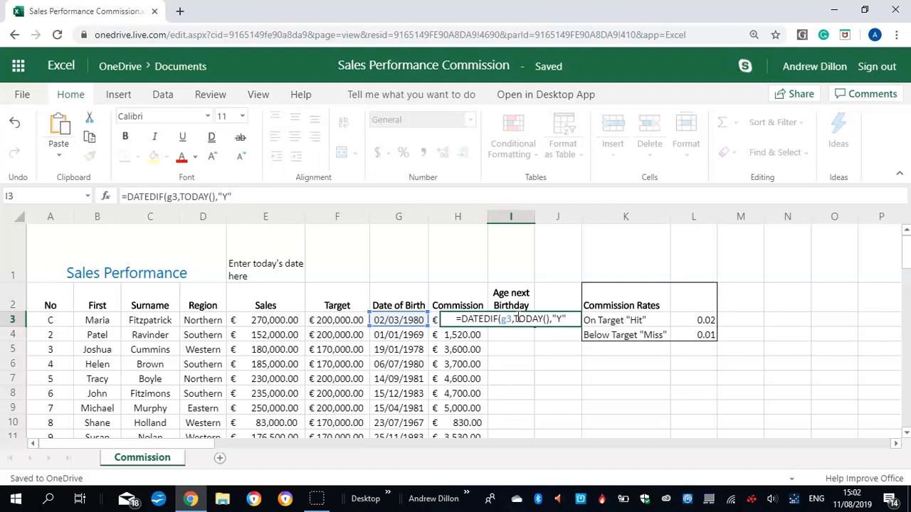
type(")")
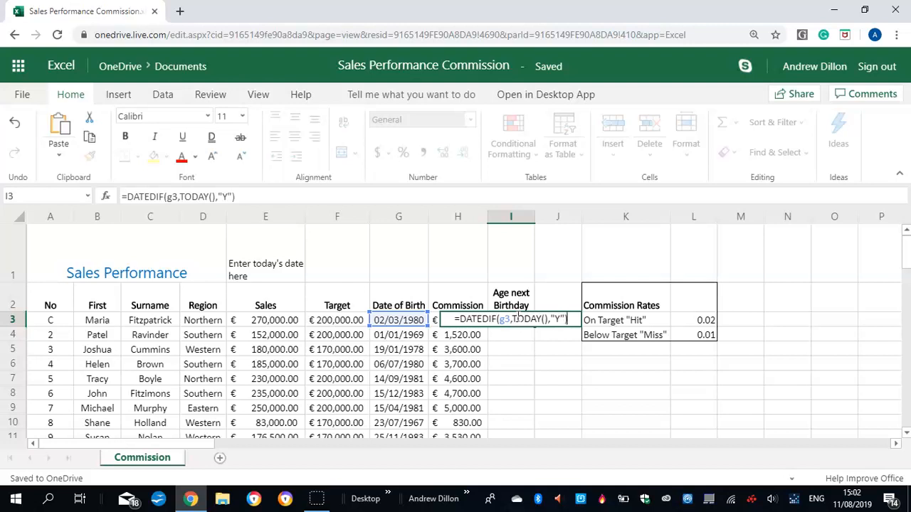
key("Return")
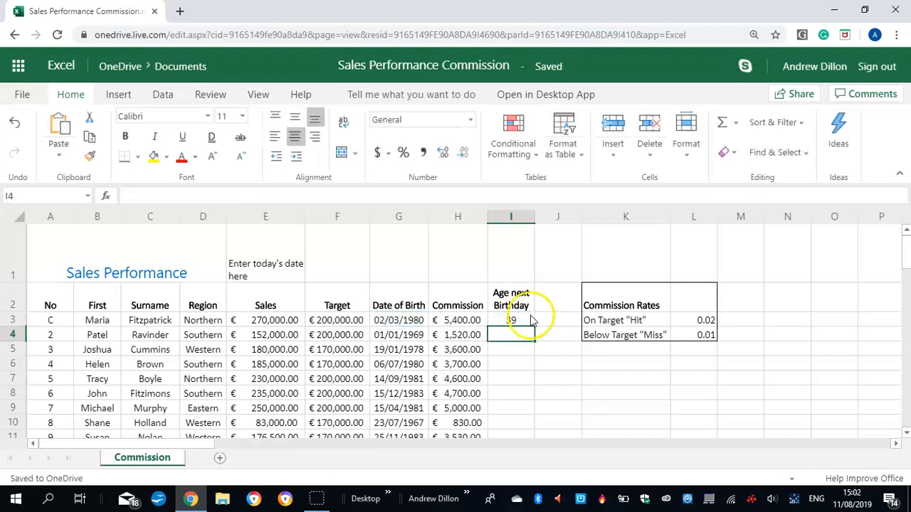
Fill the age formula from I3 down through I14.
left_click(521, 323)
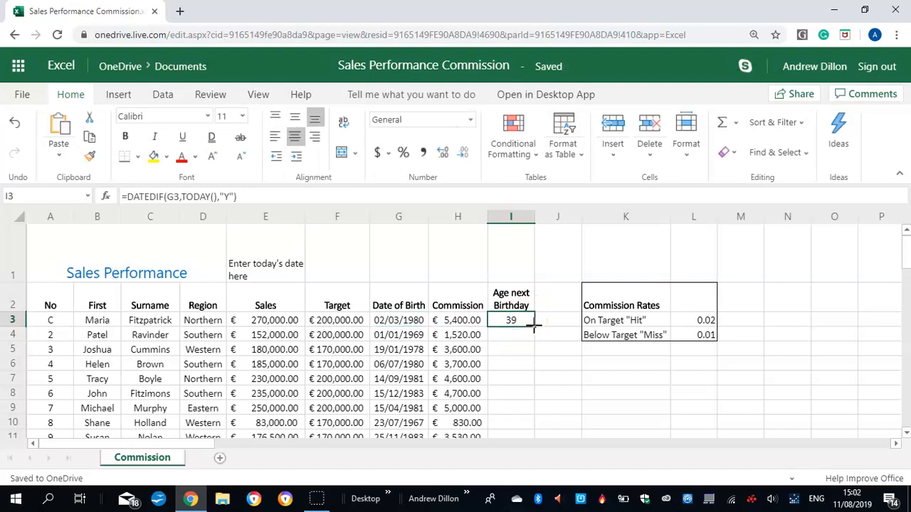
left_click_drag(534, 326, 502, 345)
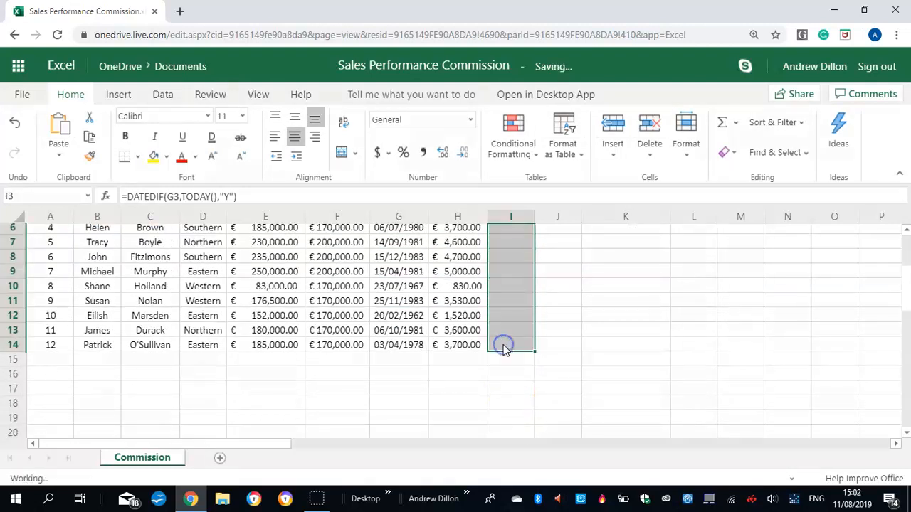
scroll(898, 284, "up", 3)
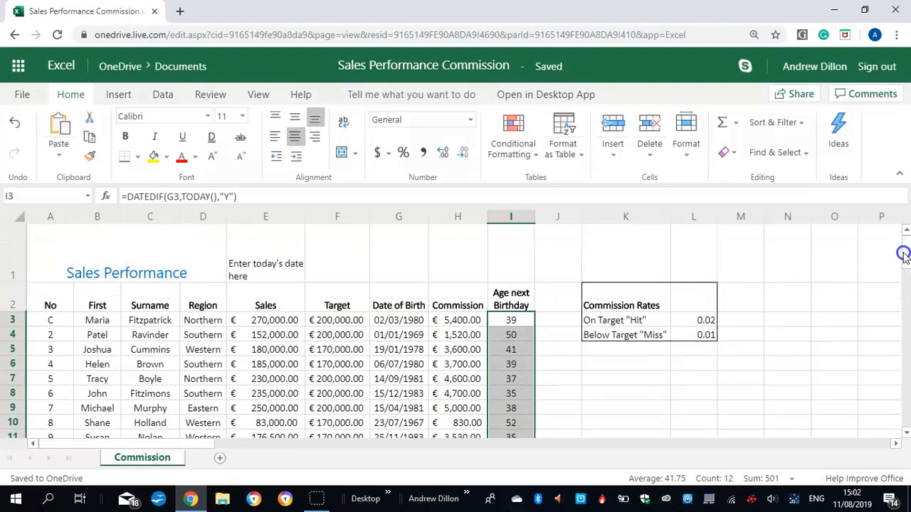
Insert a 2-D pie chart from the Date of Birth and Commission data in G3:H14.
left_click(392, 321)
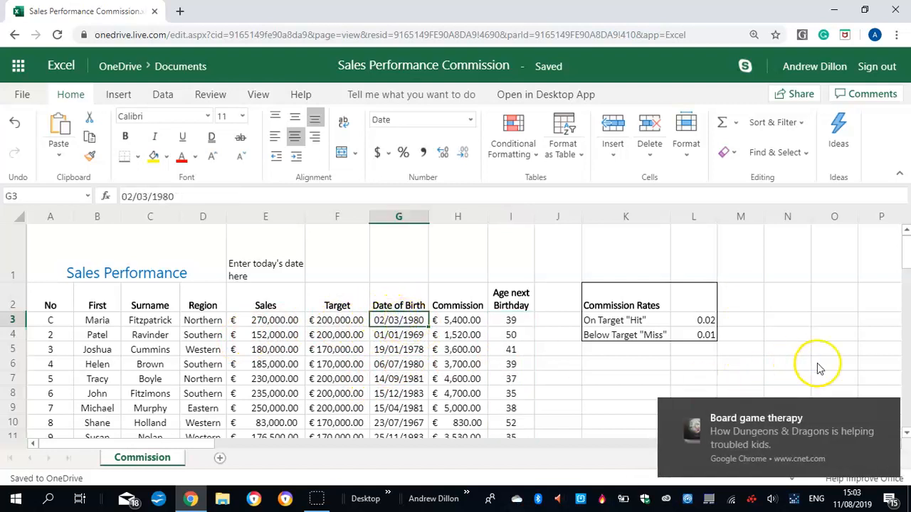
left_click(889, 417)
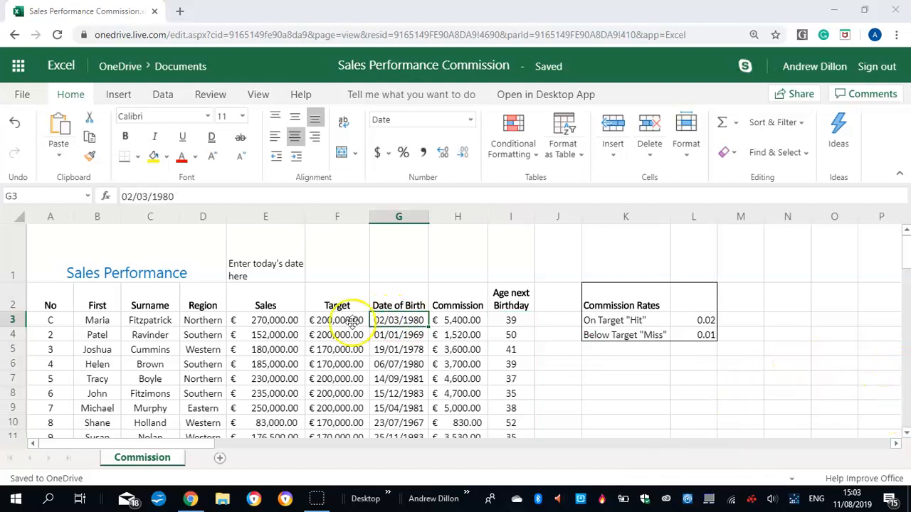
left_click(402, 333)
left_click_drag(403, 320, 449, 328)
left_click(118, 94)
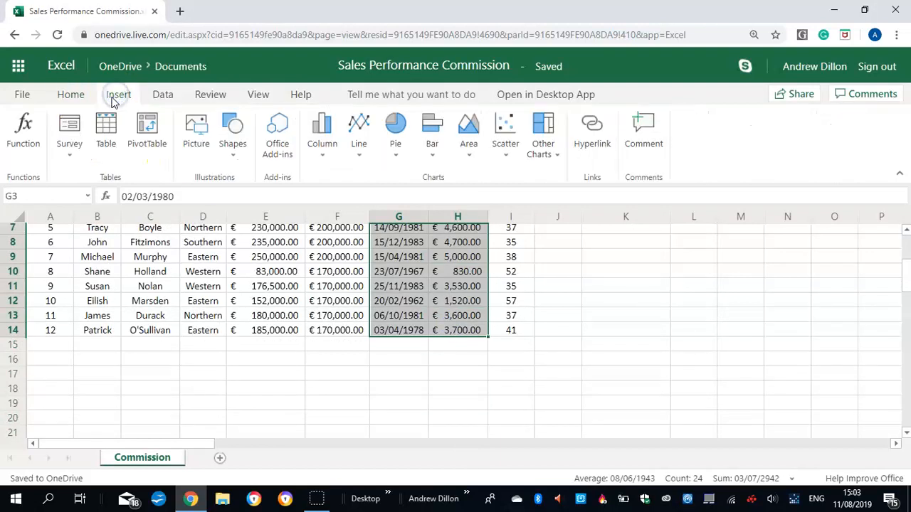
left_click(394, 147)
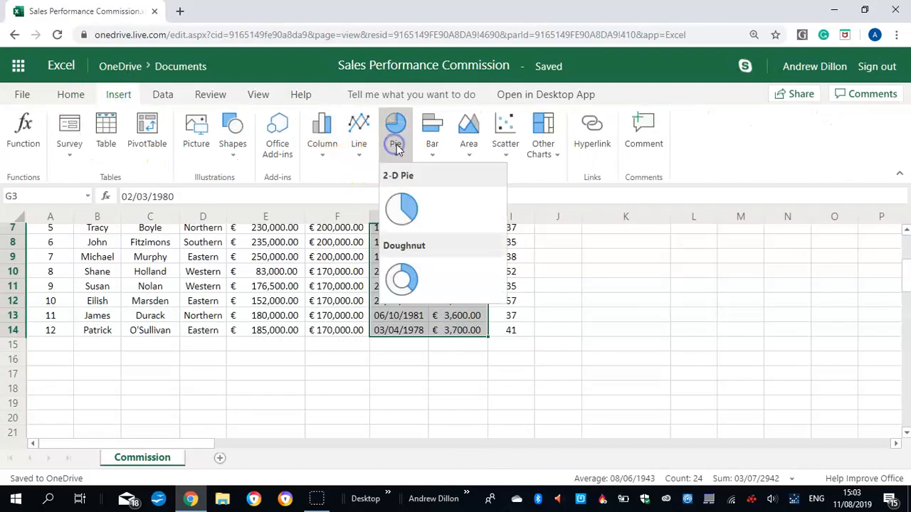
left_click(403, 212)
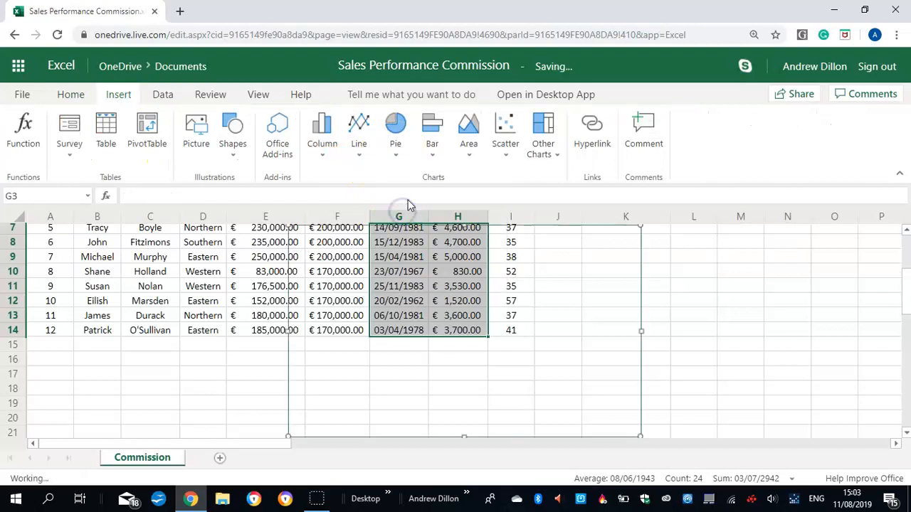
mouse_move(907, 293)
left_mouse_down()
mouse_move(908, 276)
mouse_move(908, 284)
left_mouse_up()
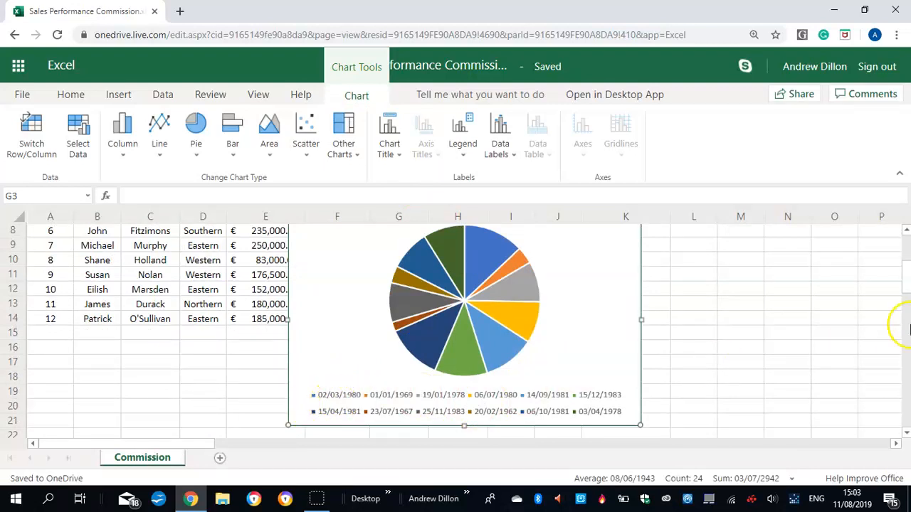
mouse_move(908, 285)
left_mouse_down()
mouse_move(907, 264)
mouse_move(906, 285)
mouse_move(906, 276)
left_mouse_up()
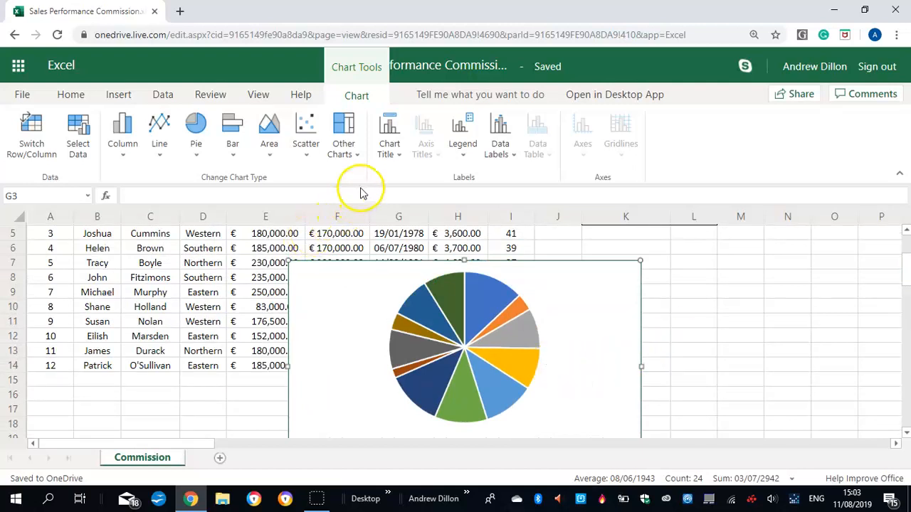
Add Best Fit data labels to the pie chart and an above-chart title reading "Person's Commission & Date of Birth Pie Chart".
left_click(503, 156)
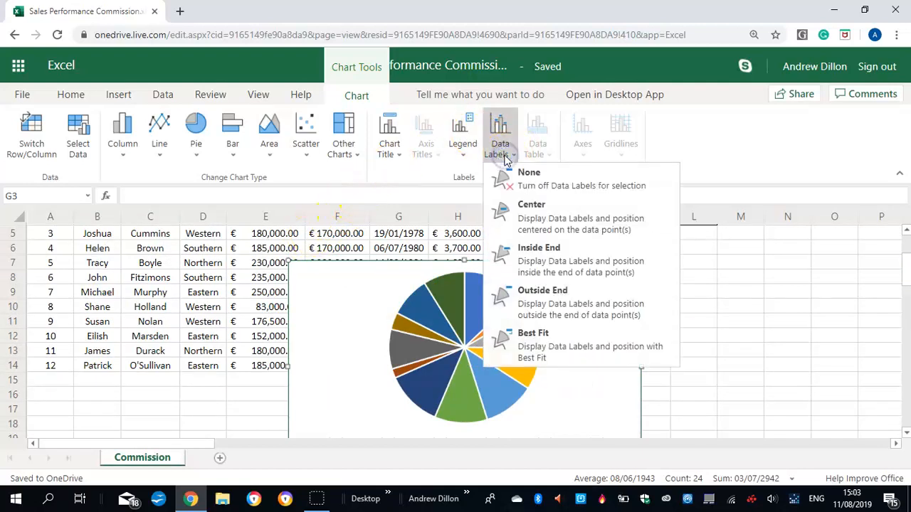
left_click(527, 340)
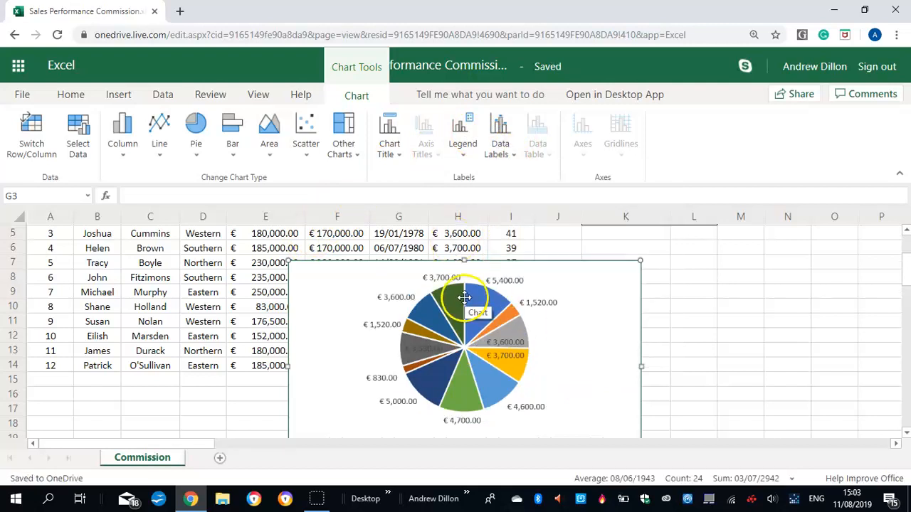
left_click(391, 155)
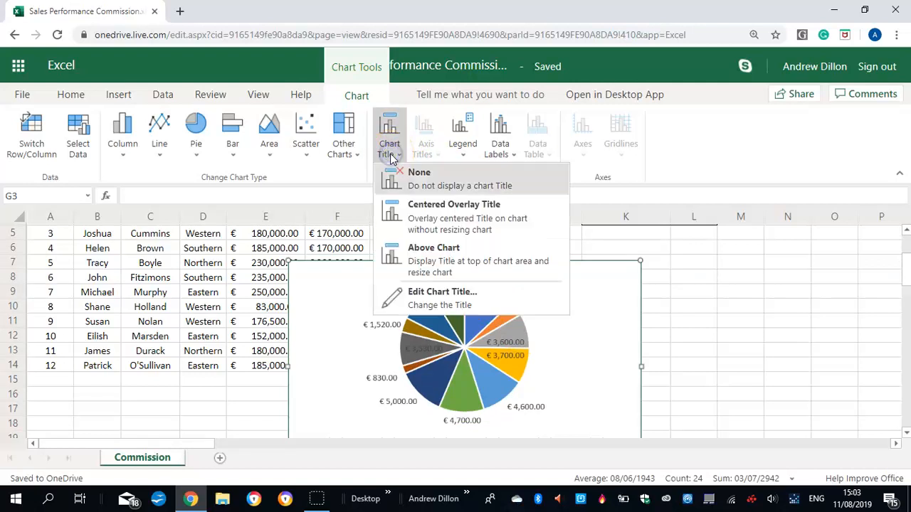
left_click(420, 263)
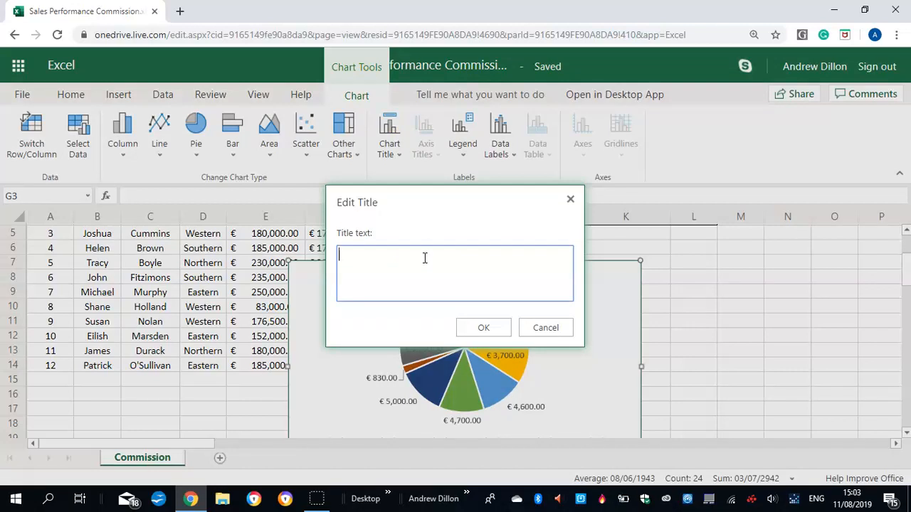
type("Person's Commission &")
type("D")
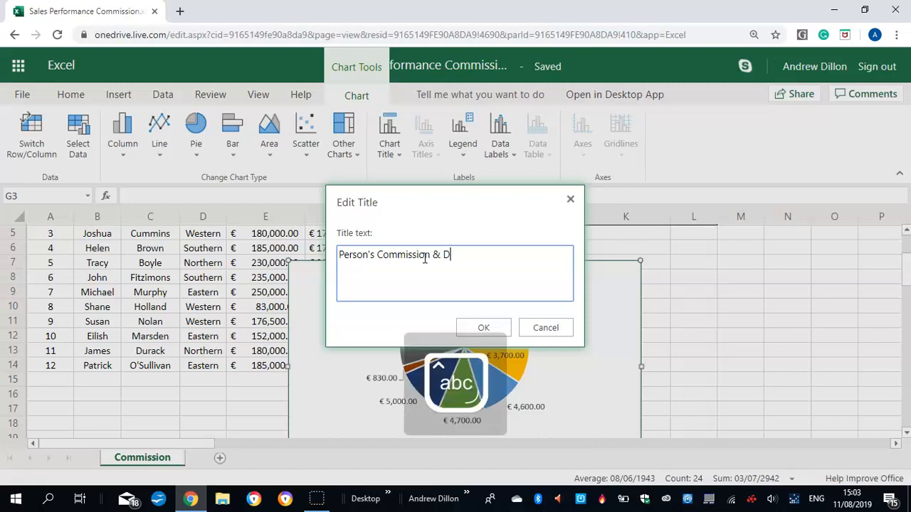
type("ate of Birth P")
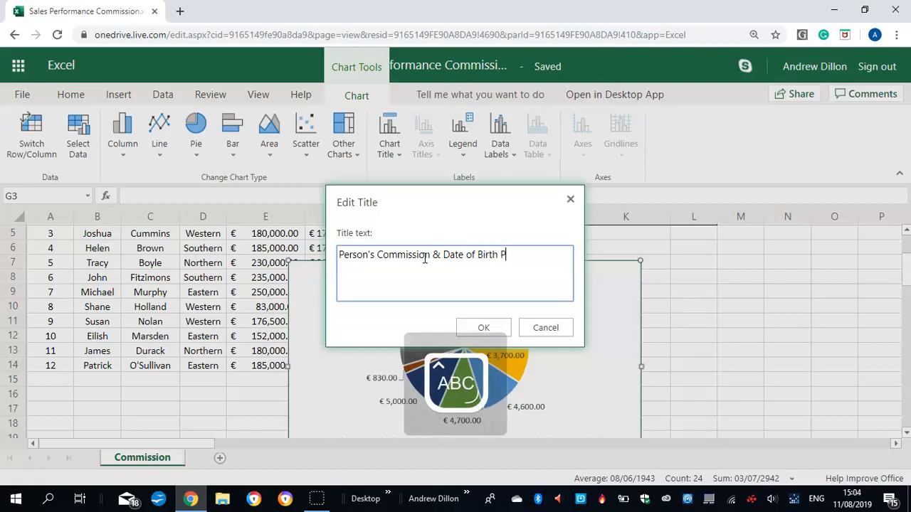
type("ie Chart")
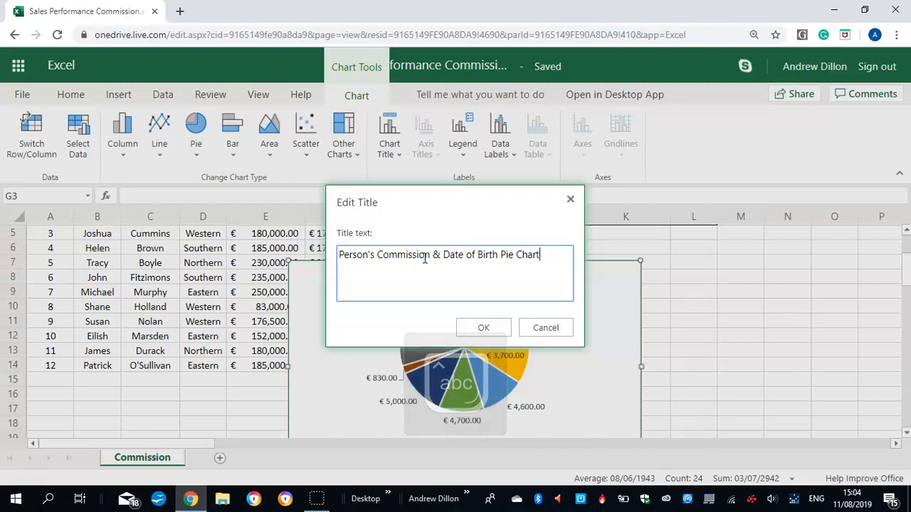
left_click(482, 327)
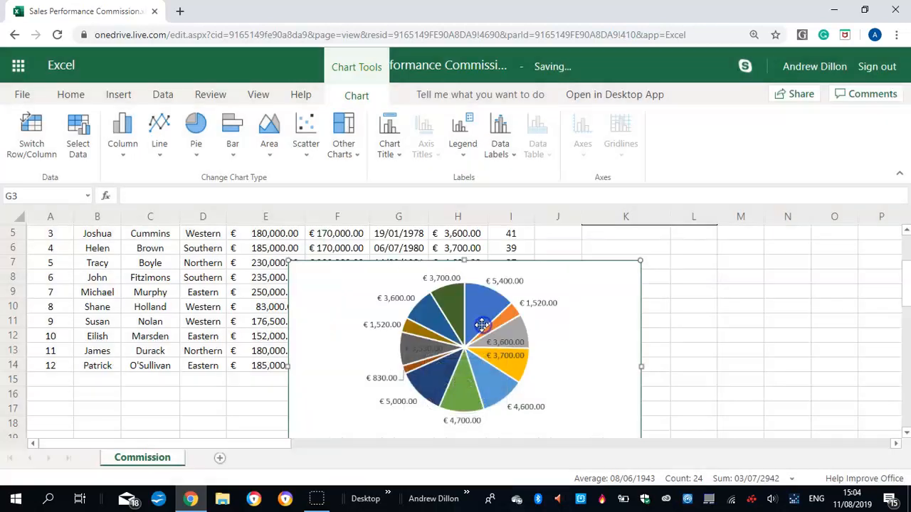
Move the pie chart clear of the sales data, beside the age column and just below the Commission Rates table.
mouse_move(909, 266)
left_mouse_down()
mouse_move(908, 290)
mouse_move(908, 255)
left_mouse_up()
left_click_drag(550, 398, 797, 372)
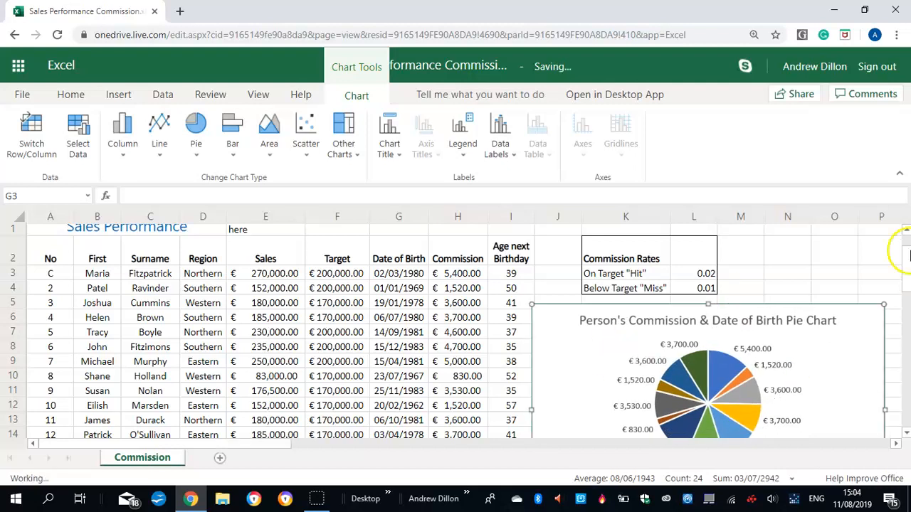
left_click_drag(909, 268, 907, 264)
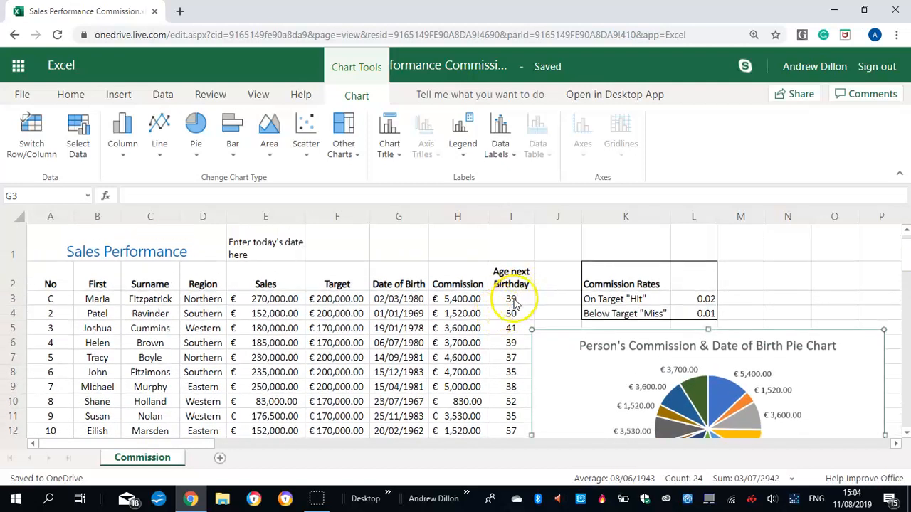
Select cell I3 to review the age formula for the first salesperson.
left_click(517, 302)
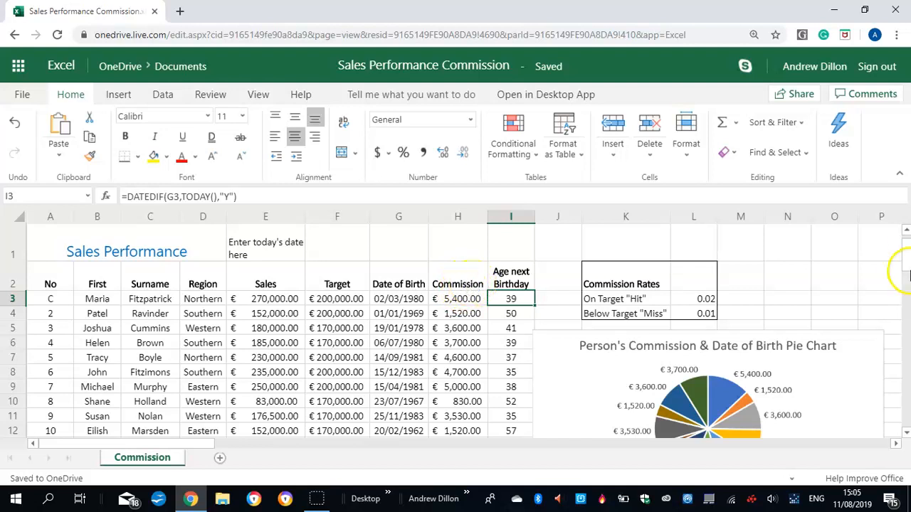
scroll(904, 274, "up", 1)
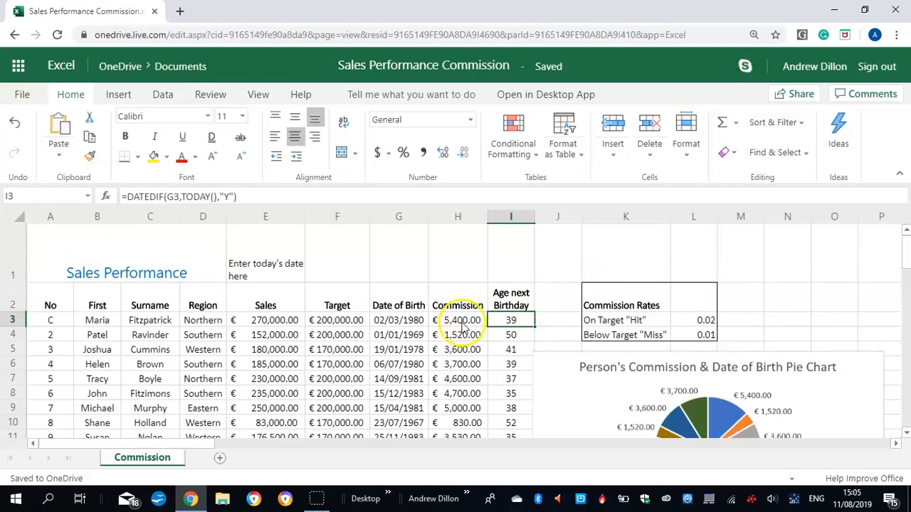